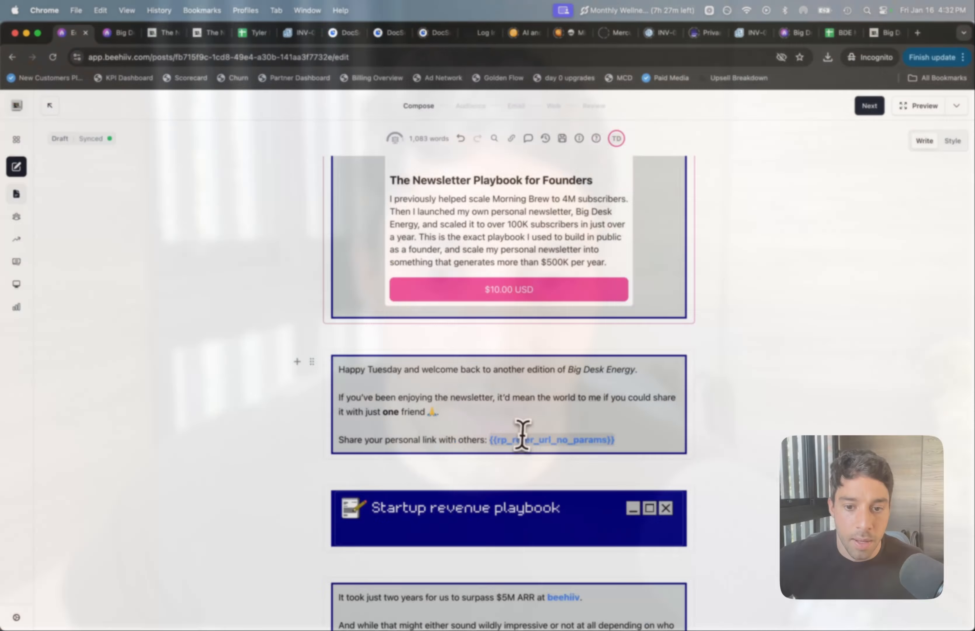
Step: Open the playbook promotion block's Visibility > Dynamic content conditions panel
click(526, 426)
click(458, 443)
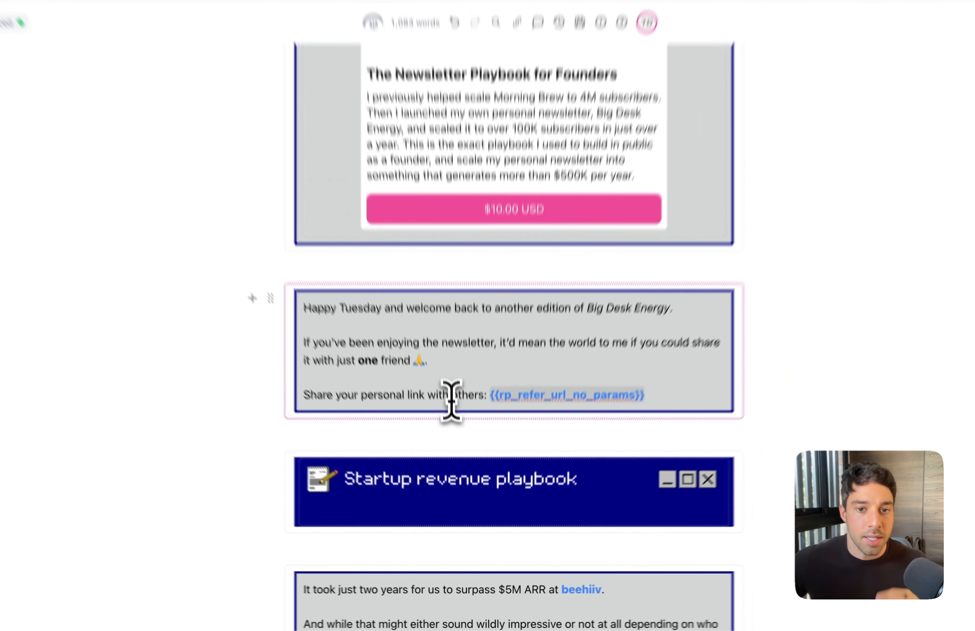
scroll(438, 311, up, 8)
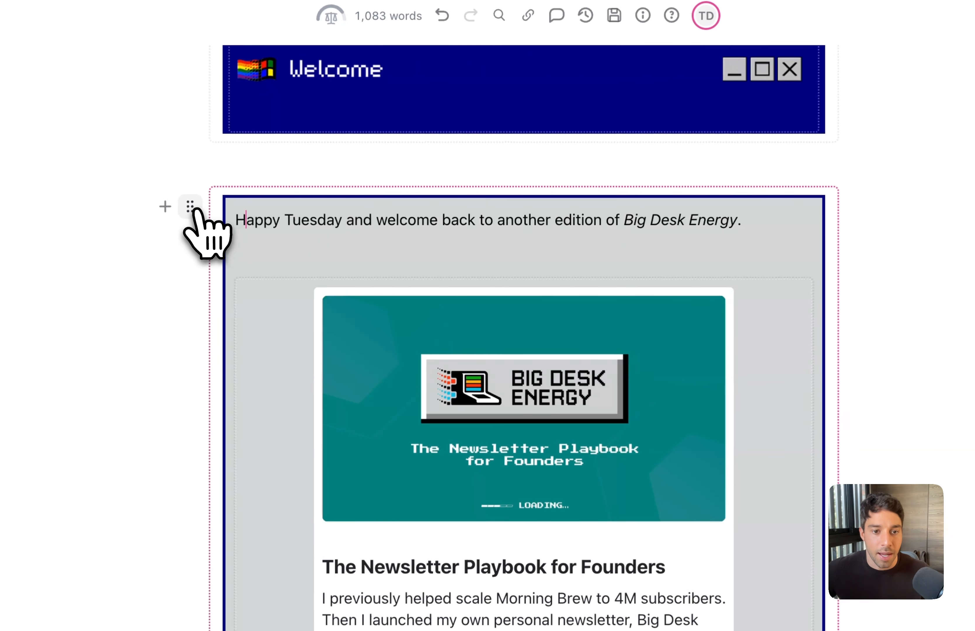
click(203, 211)
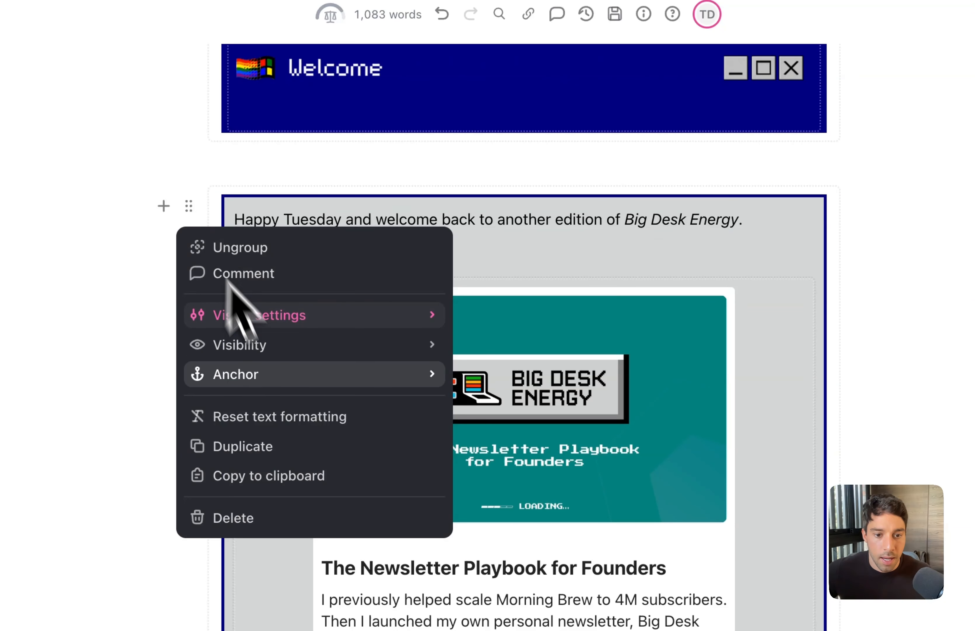
click(273, 351)
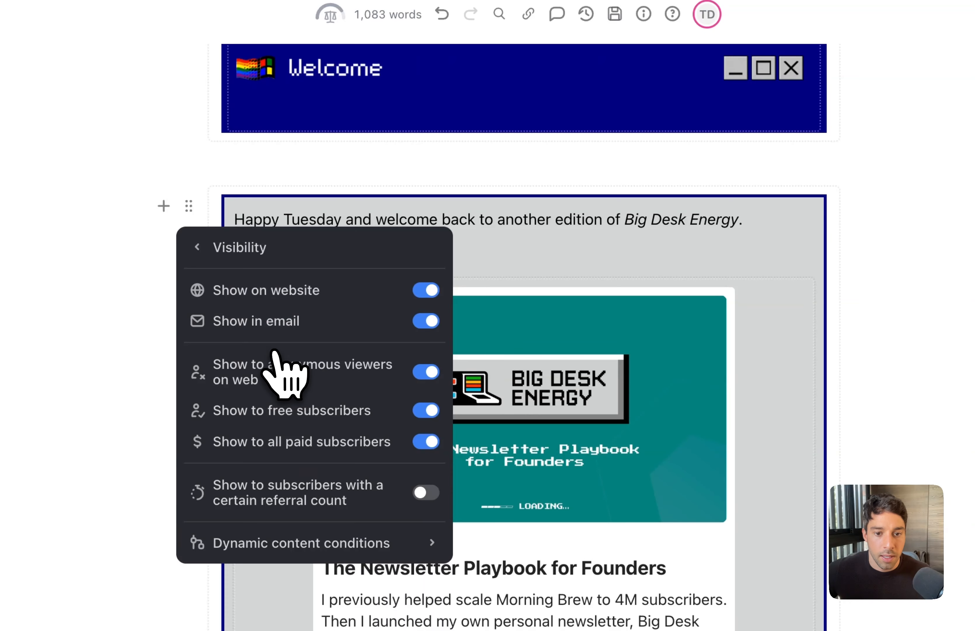
click(283, 543)
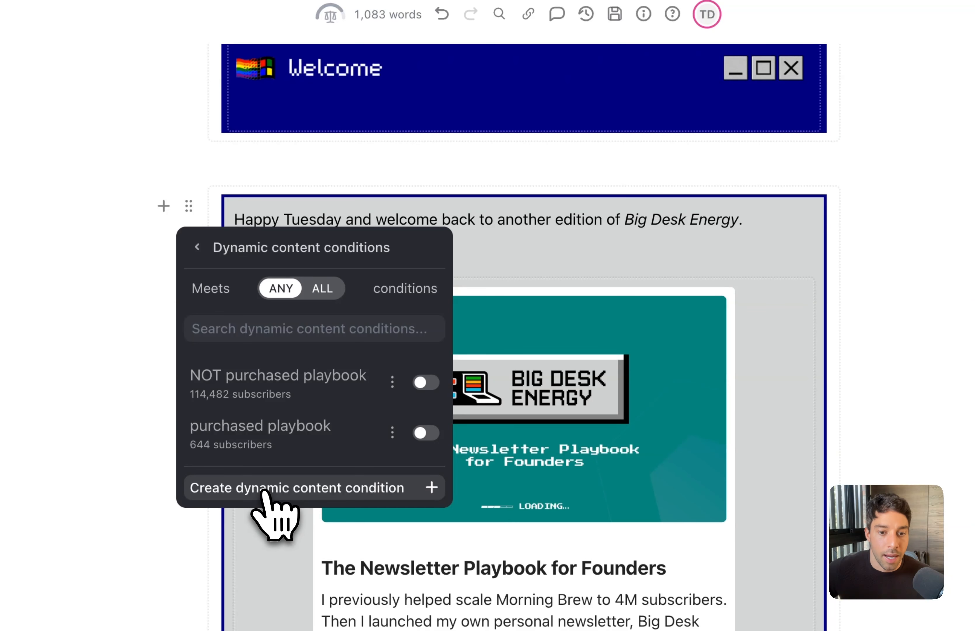
Step: Create a new condition named 'sample' based on Product purchase
click(264, 492)
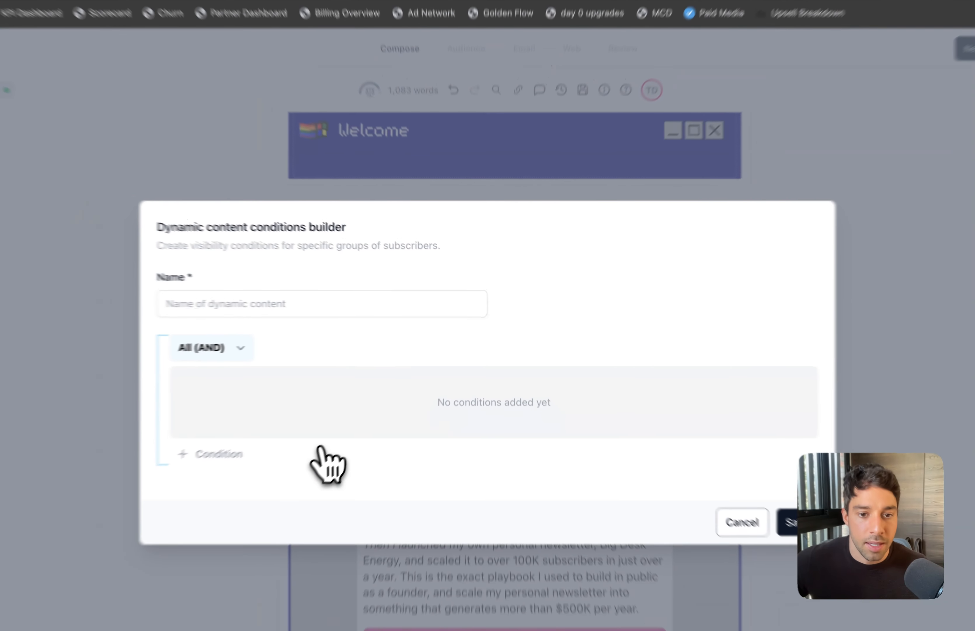
click(296, 311)
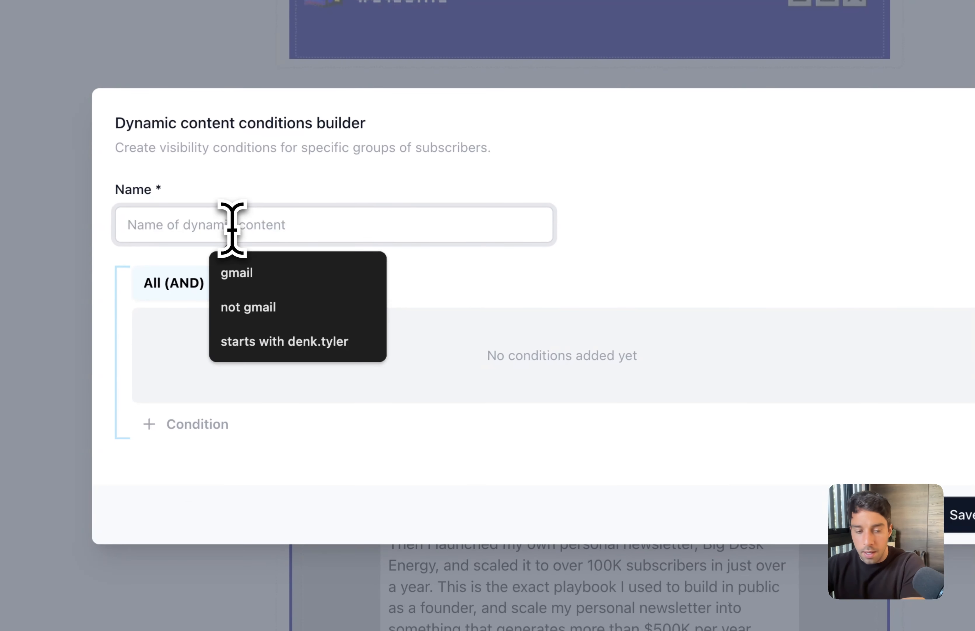
text(sample segment)
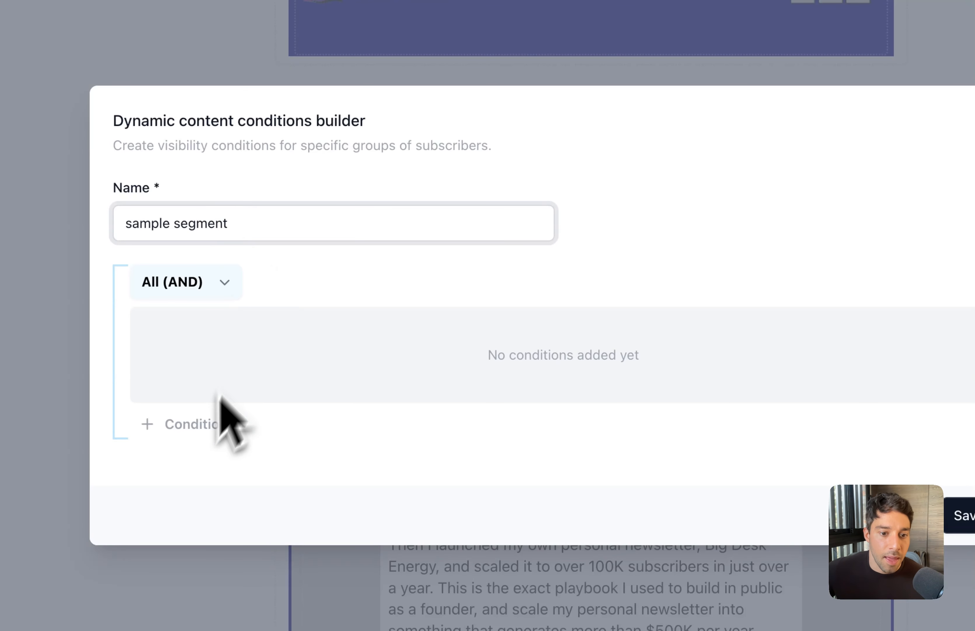
click(196, 425)
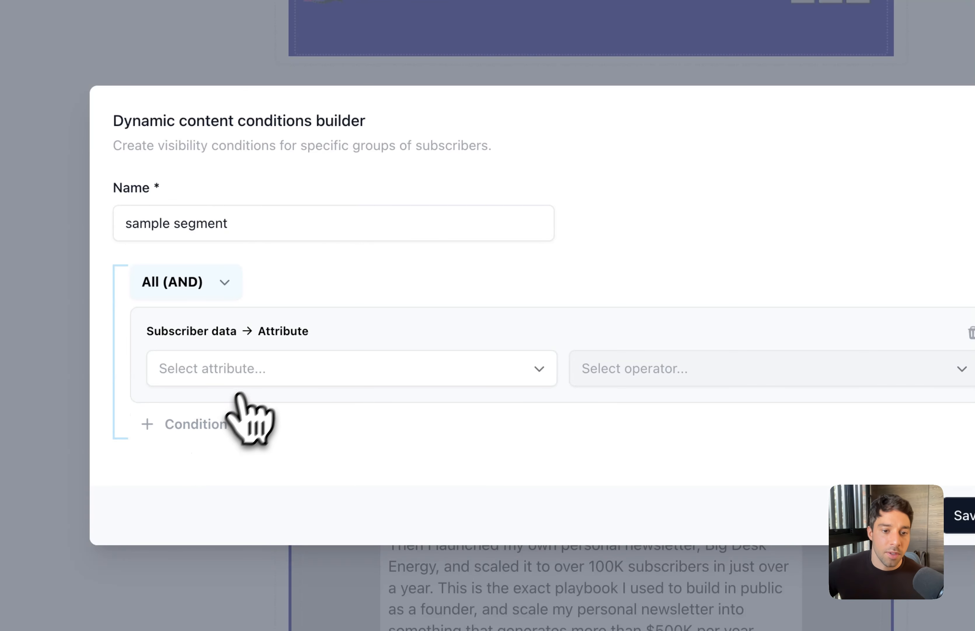
click(259, 370)
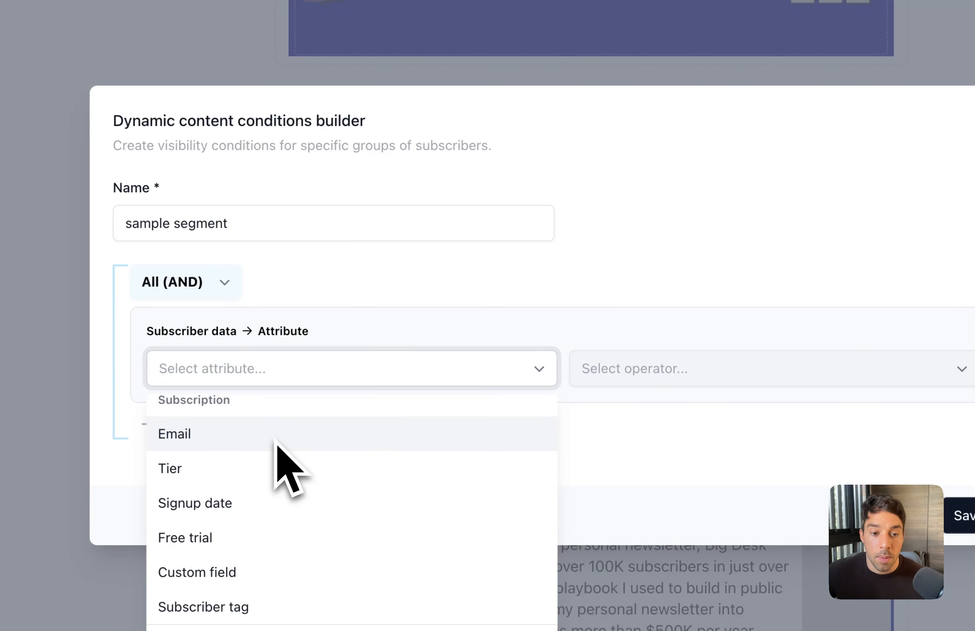
scroll(276, 440, down, 2)
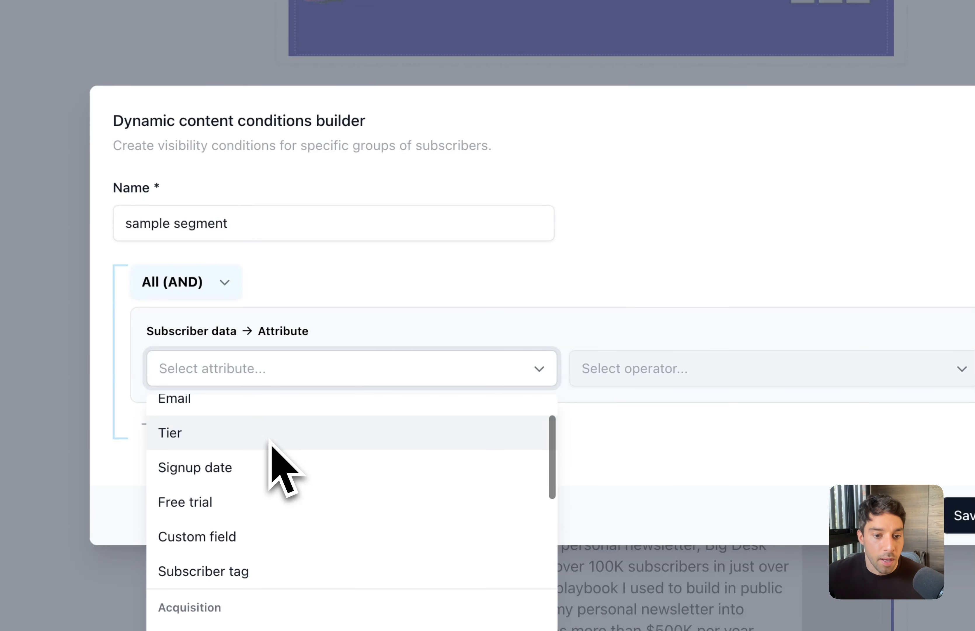
scroll(270, 440, down, 3)
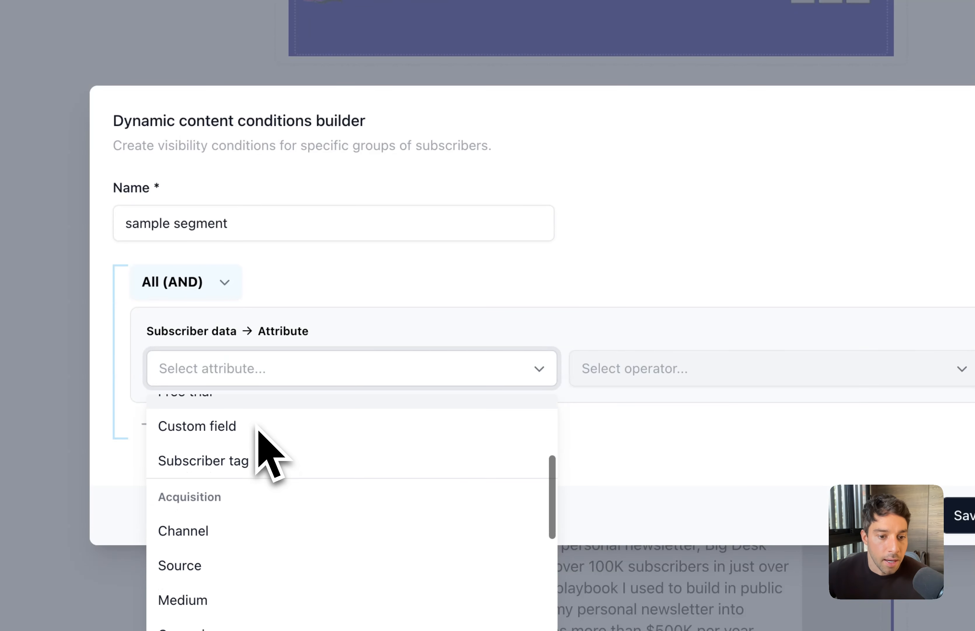
scroll(270, 451, down, 1)
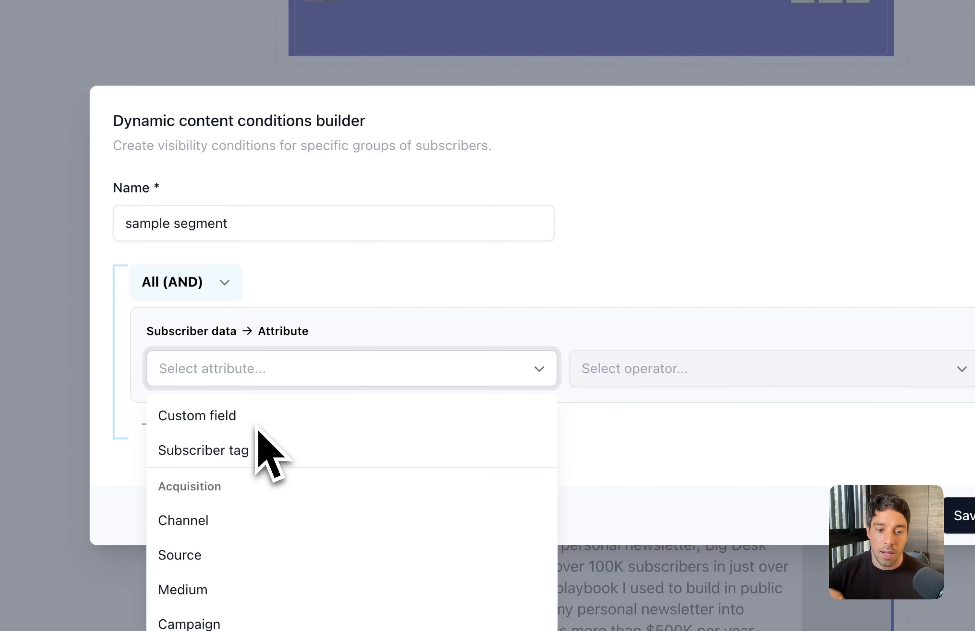
scroll(257, 428, down, 2)
scroll(268, 449, down, 5)
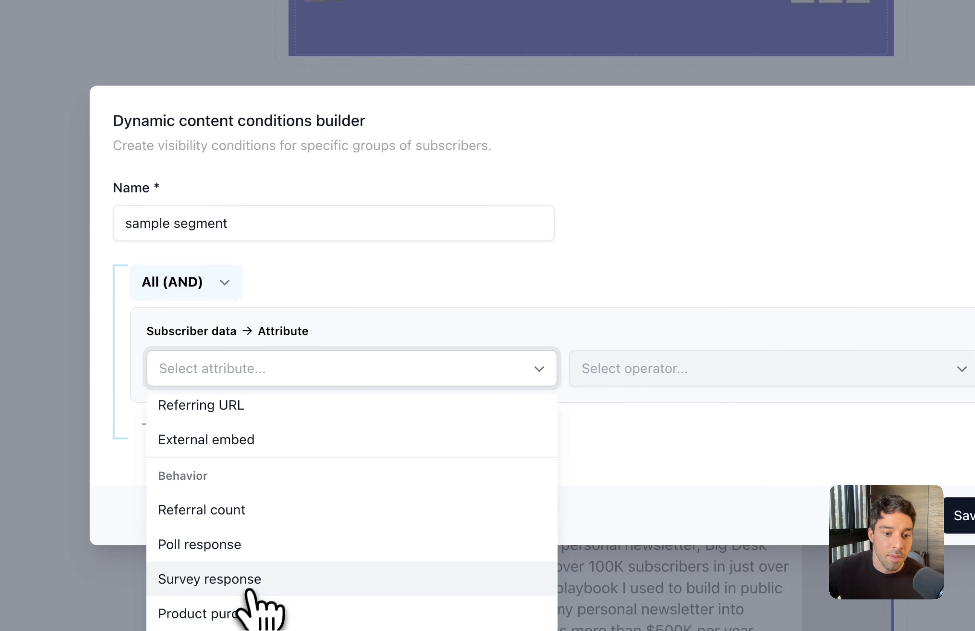
click(242, 609)
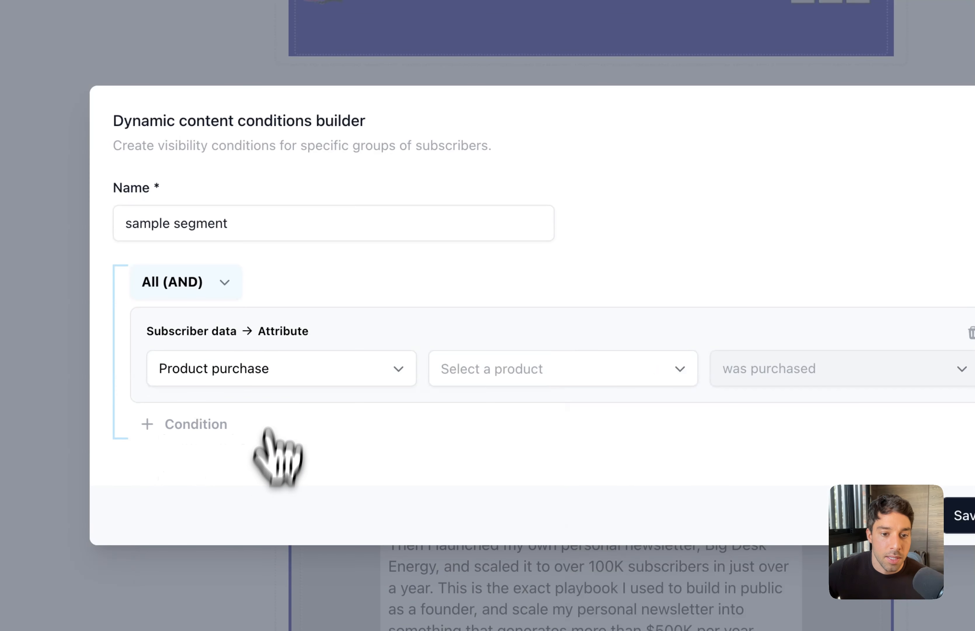
Step: Set the rule to The Newsletter Playbook for Founders was not purchased
click(492, 371)
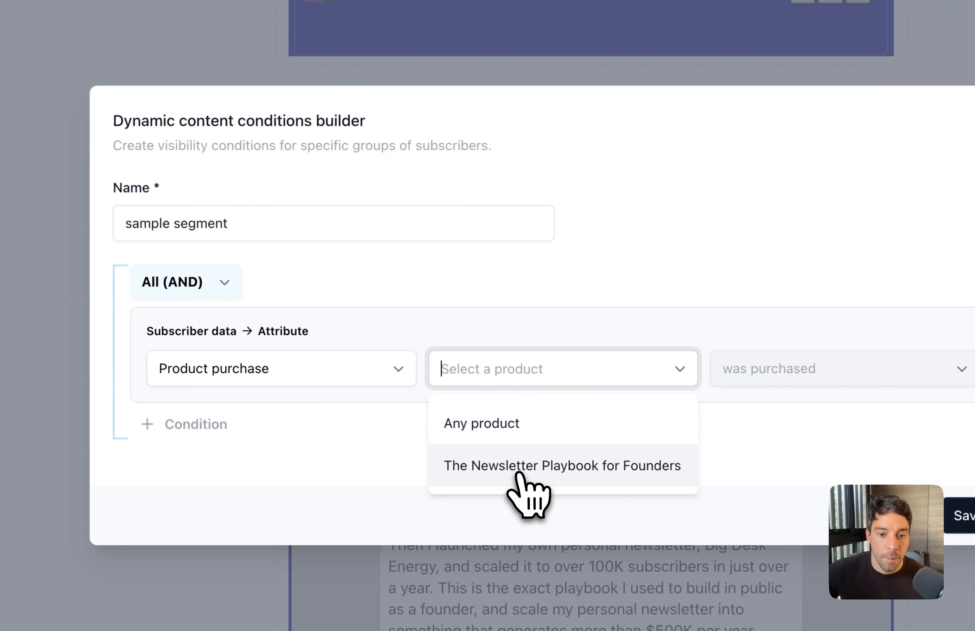
click(518, 471)
click(823, 383)
click(626, 420)
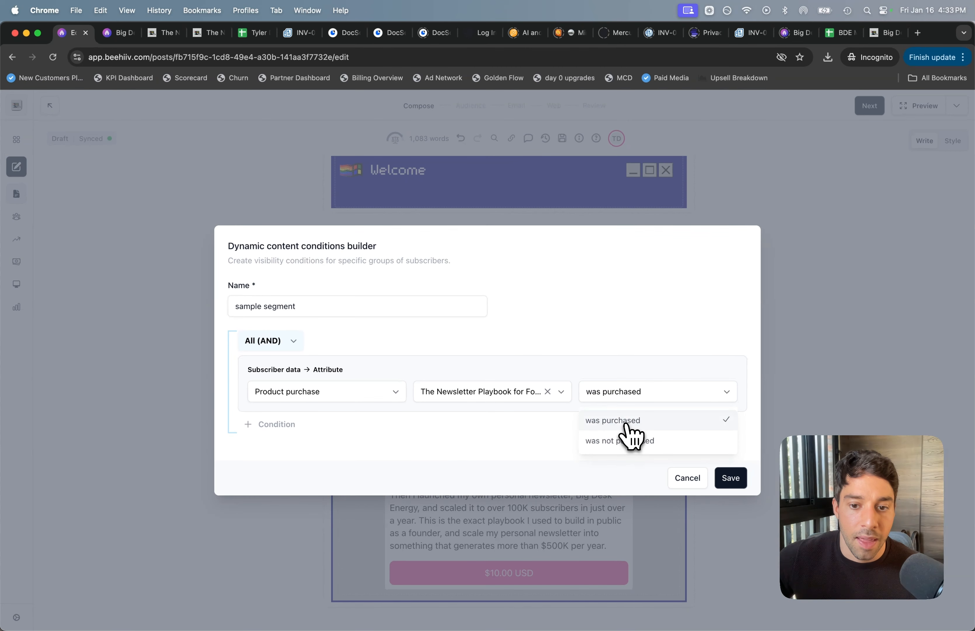
click(621, 399)
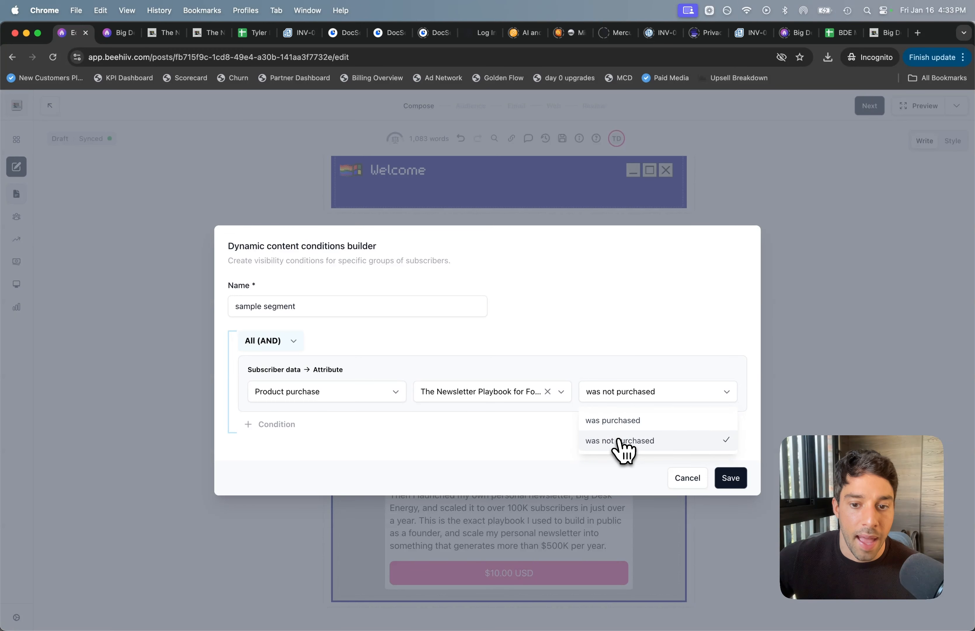
click(625, 440)
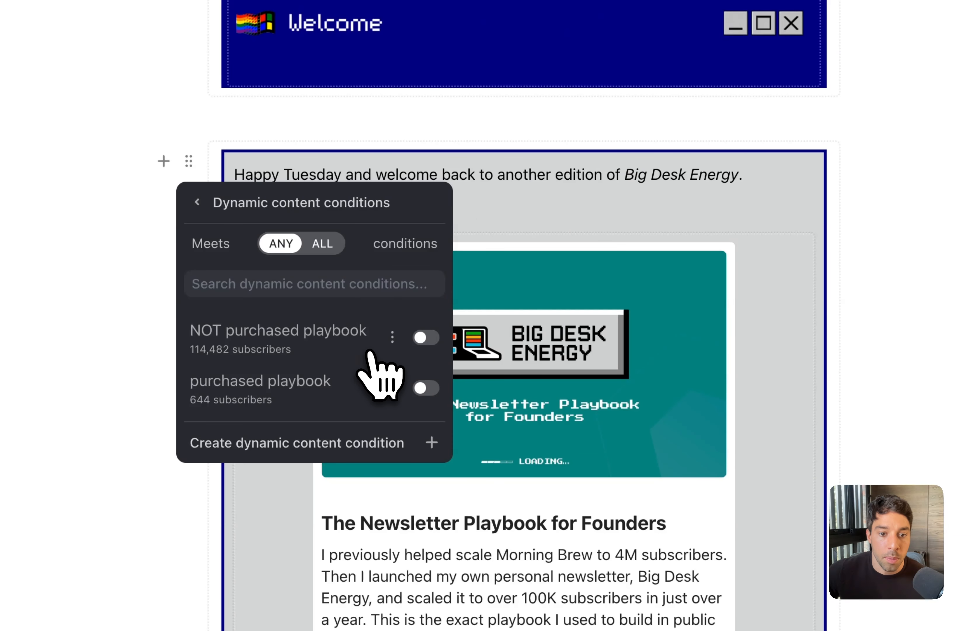
Step: Apply the NOT purchased playbook condition, limiting the block to 114,482 subscribers
click(428, 338)
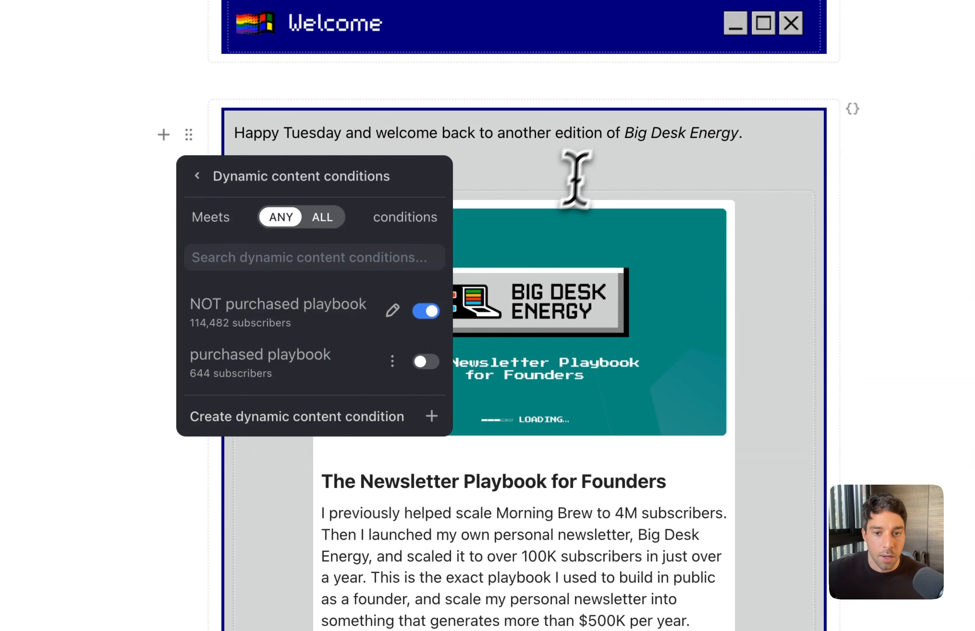
click(584, 176)
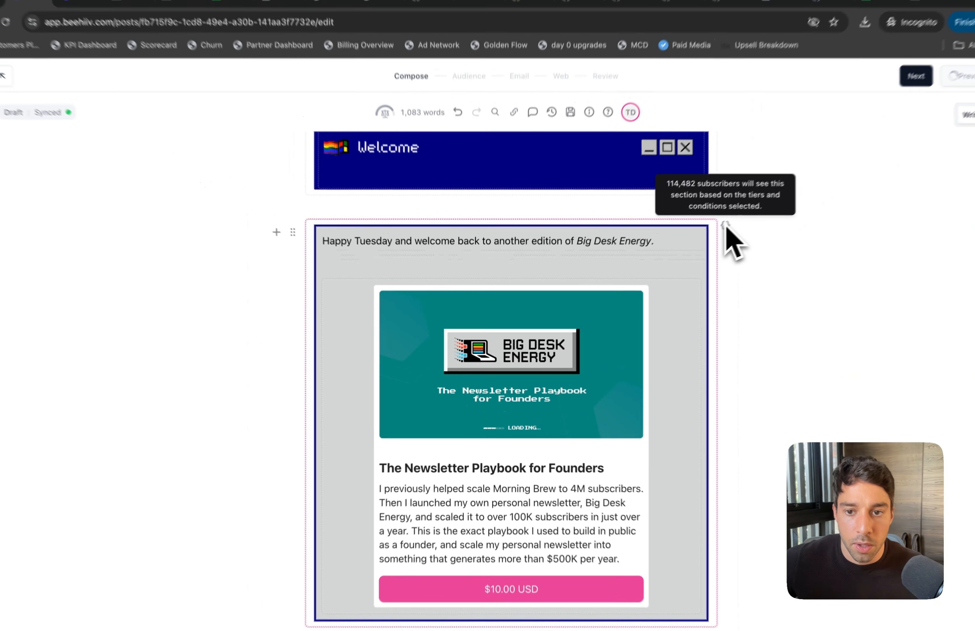
mouse_move(706, 246)
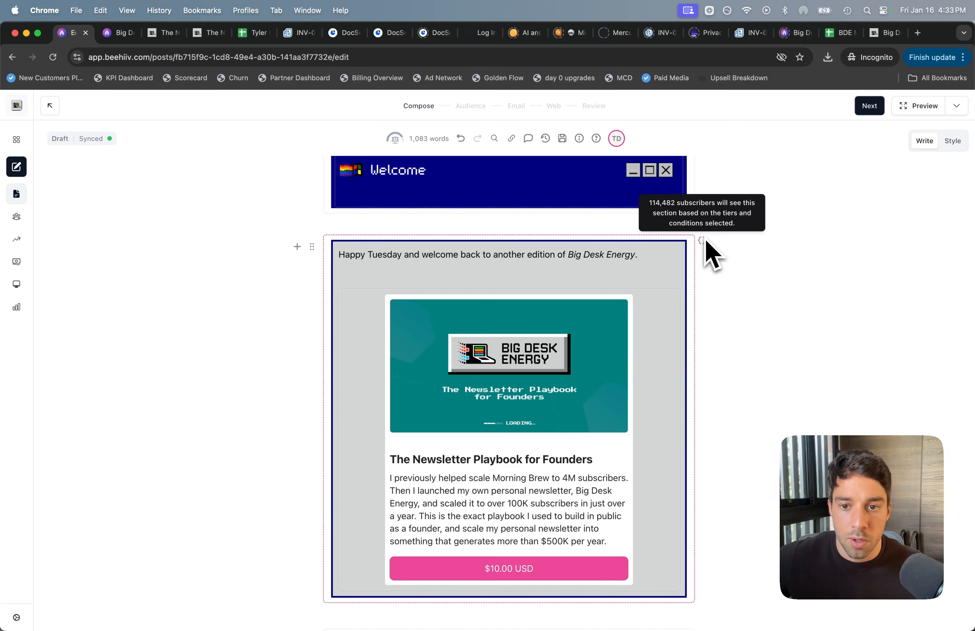
scroll(705, 246, up, 5)
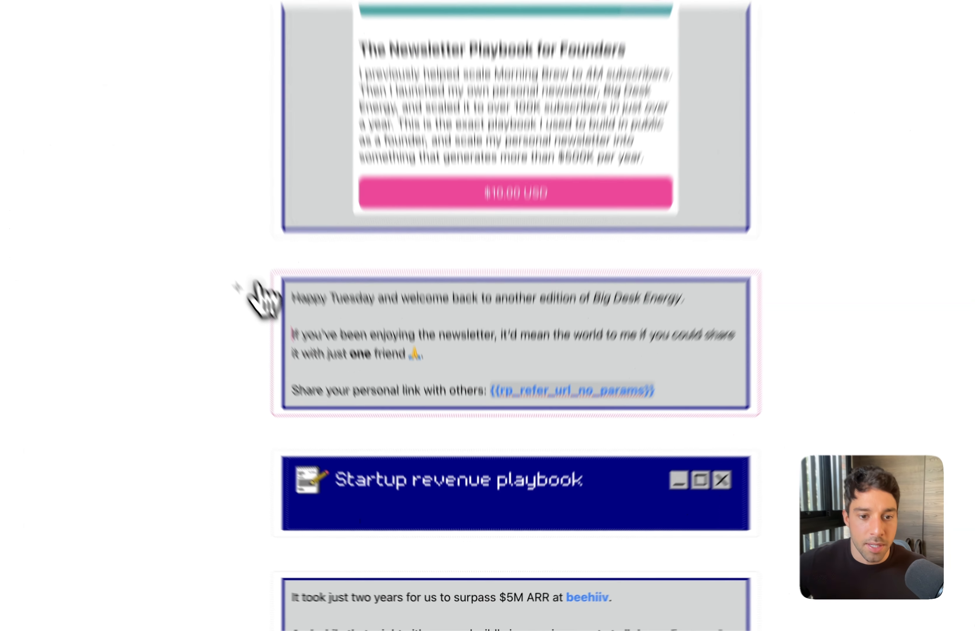
Step: Apply the 'purchased playbook' condition to the share-with-one-friend block (644 subscribers)
click(313, 370)
click(379, 452)
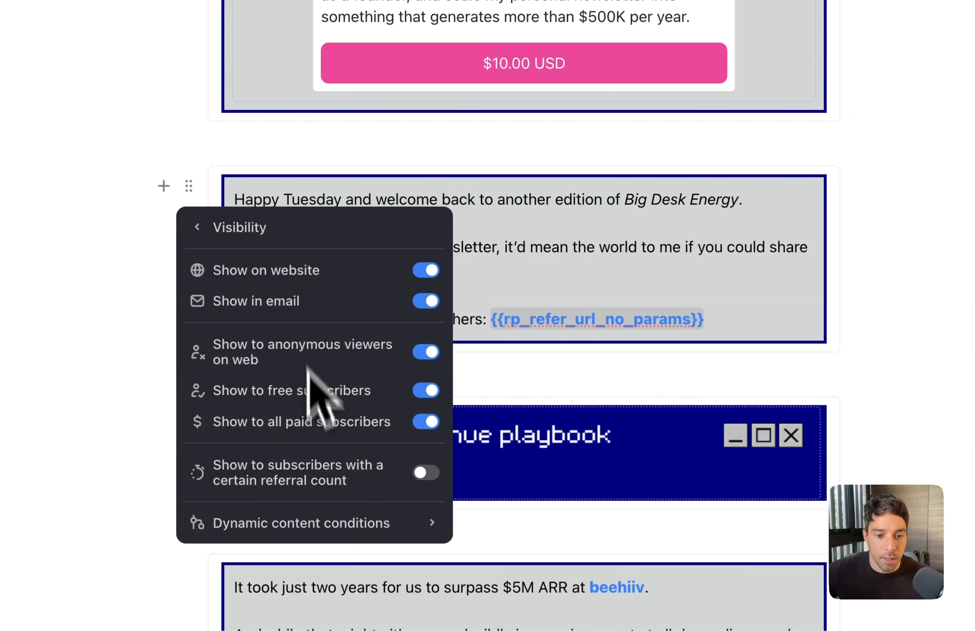
click(316, 526)
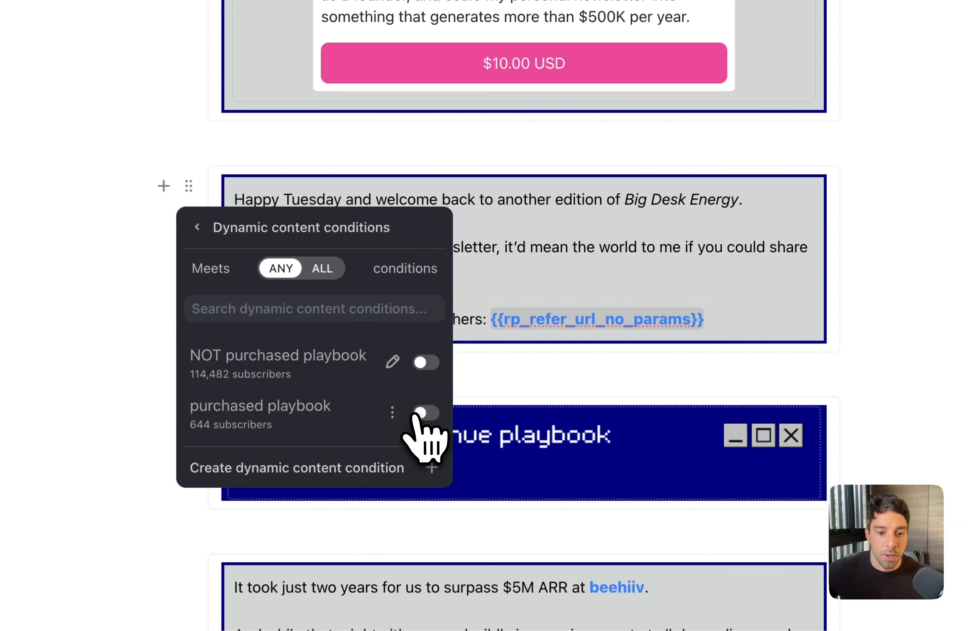
click(426, 412)
click(490, 239)
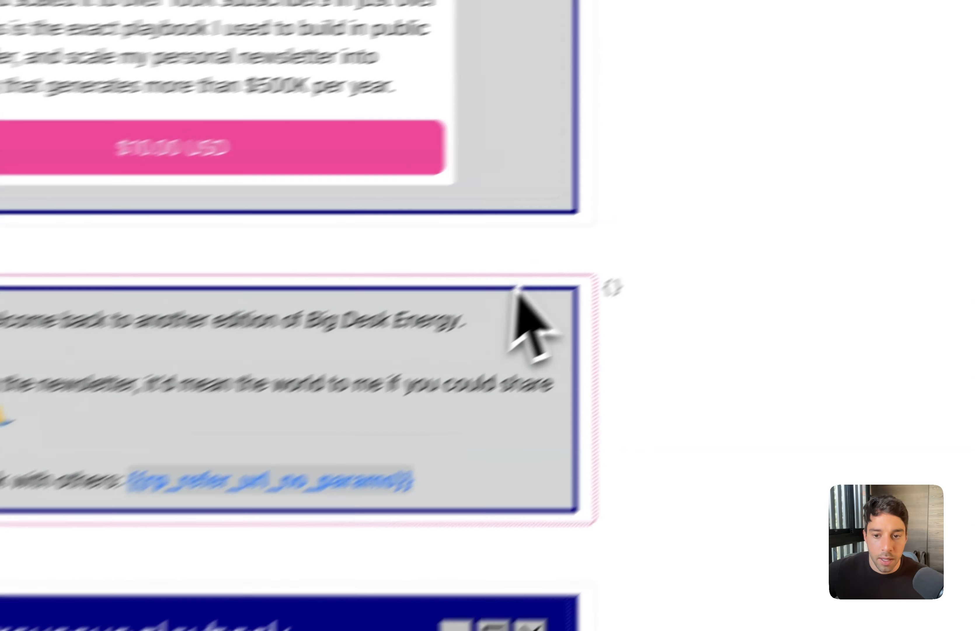
mouse_move(611, 287)
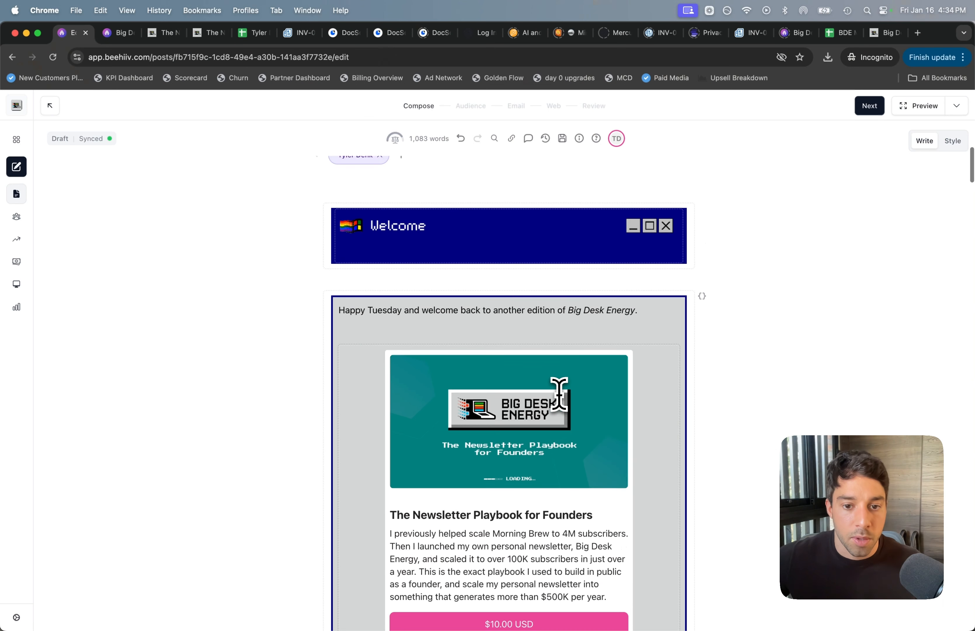
scroll(560, 393, down, 3)
scroll(559, 393, down, 3)
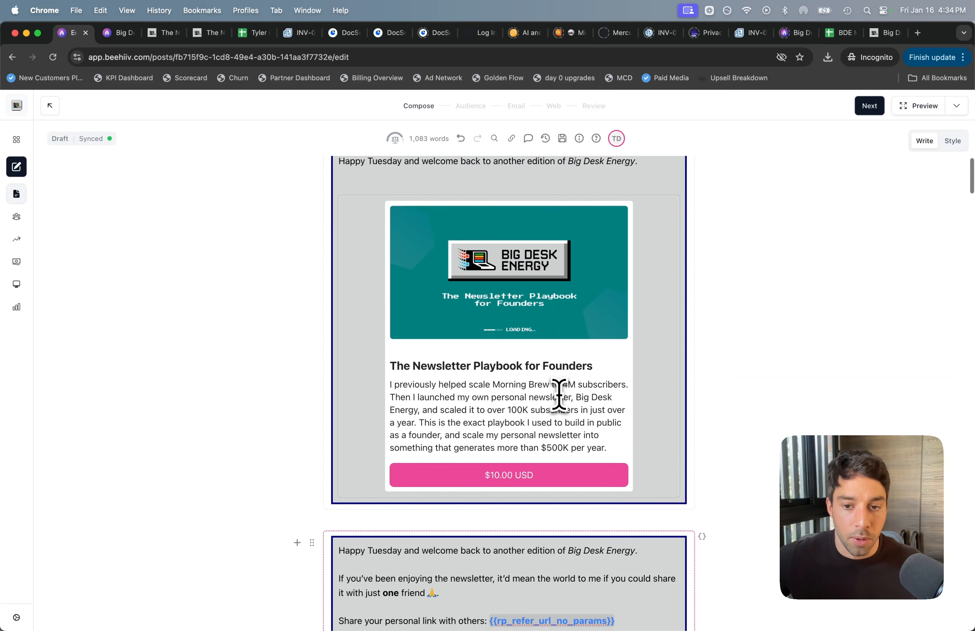
scroll(560, 393, up, 2)
scroll(560, 394, down, 1)
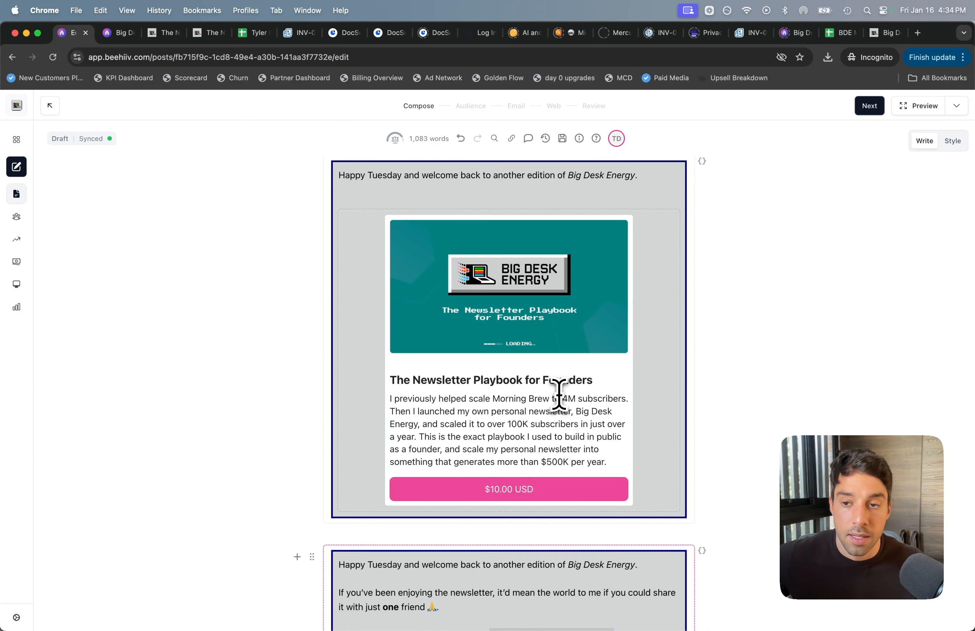
scroll(560, 394, up, 5)
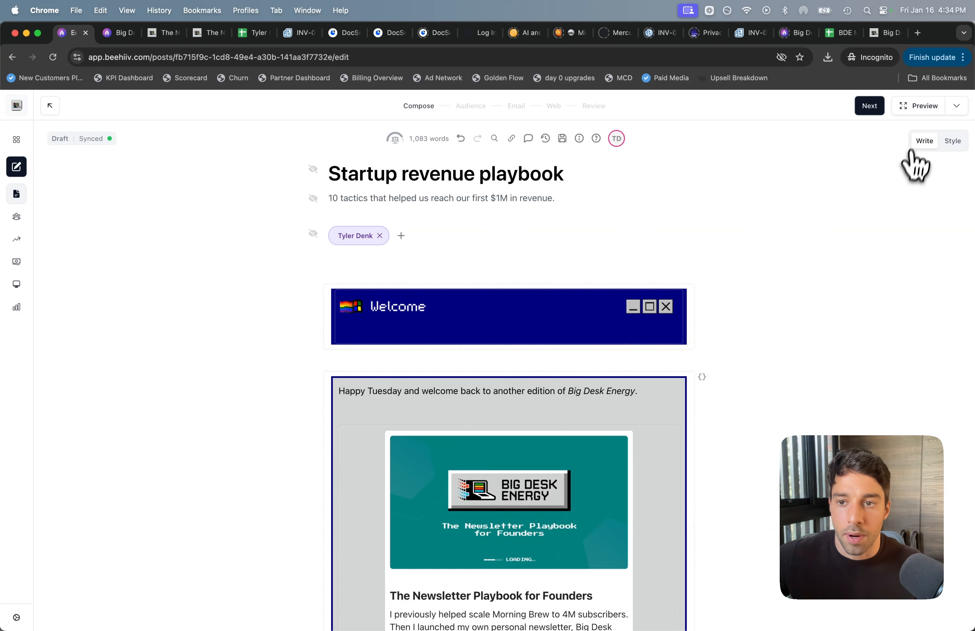
Step: Preview the email as a subscriber found by searching their e-mail address
click(920, 109)
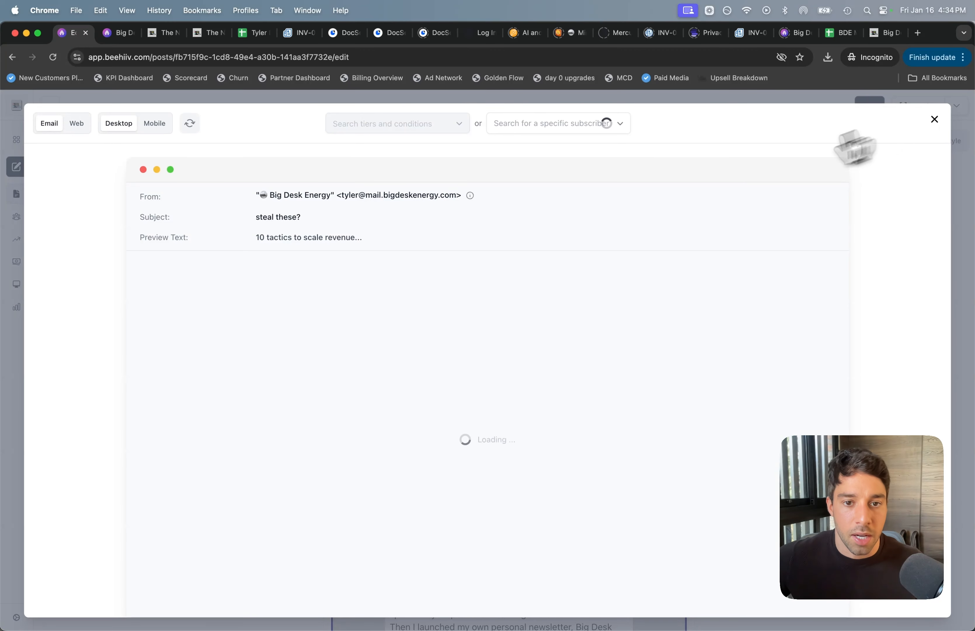
click(590, 125)
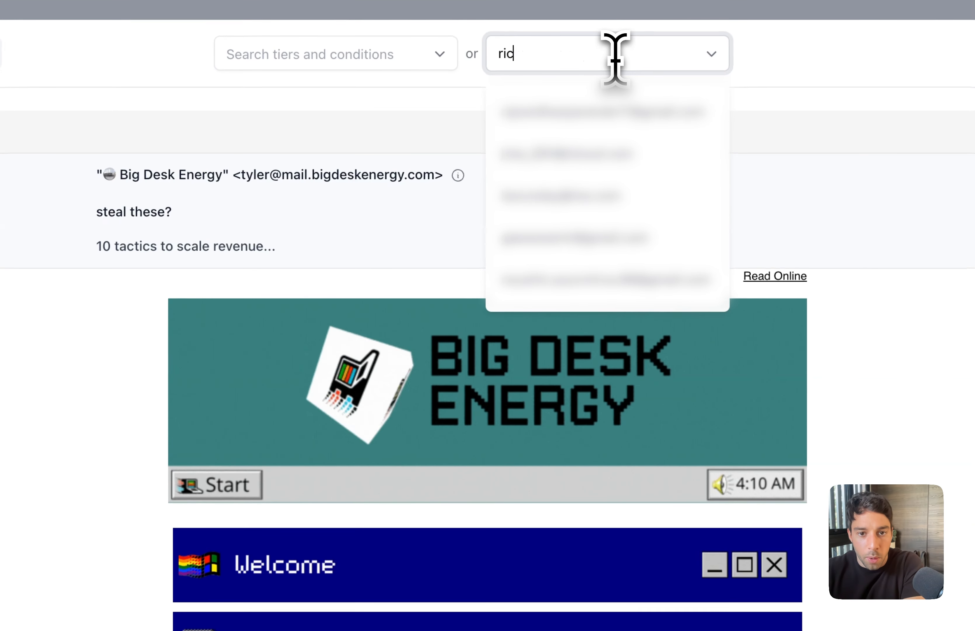
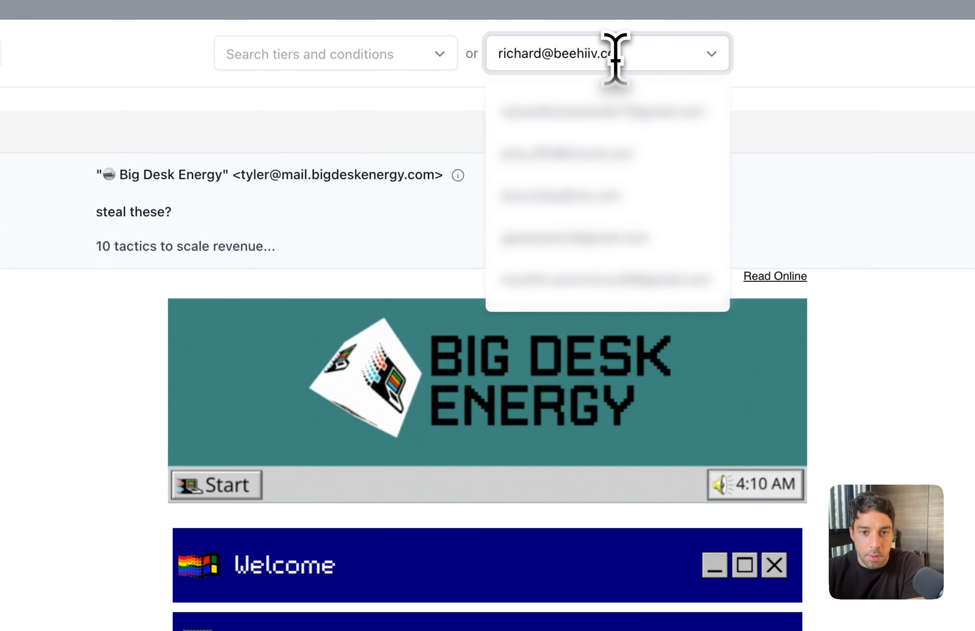
click(596, 119)
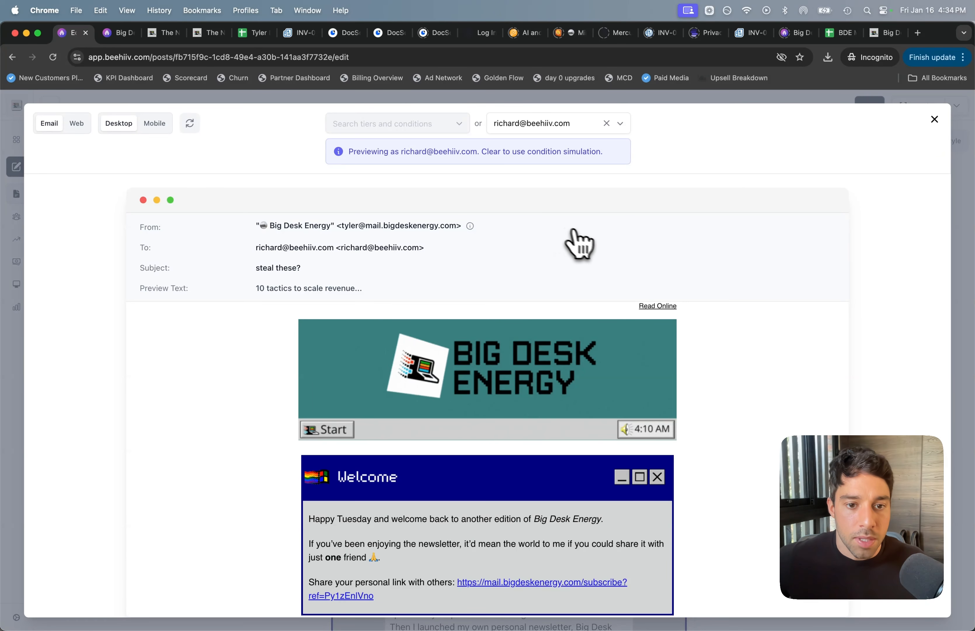
Step: Open the subscriber's personal share link in a private window to check the subscribe page
scroll(795, 352, down, 3)
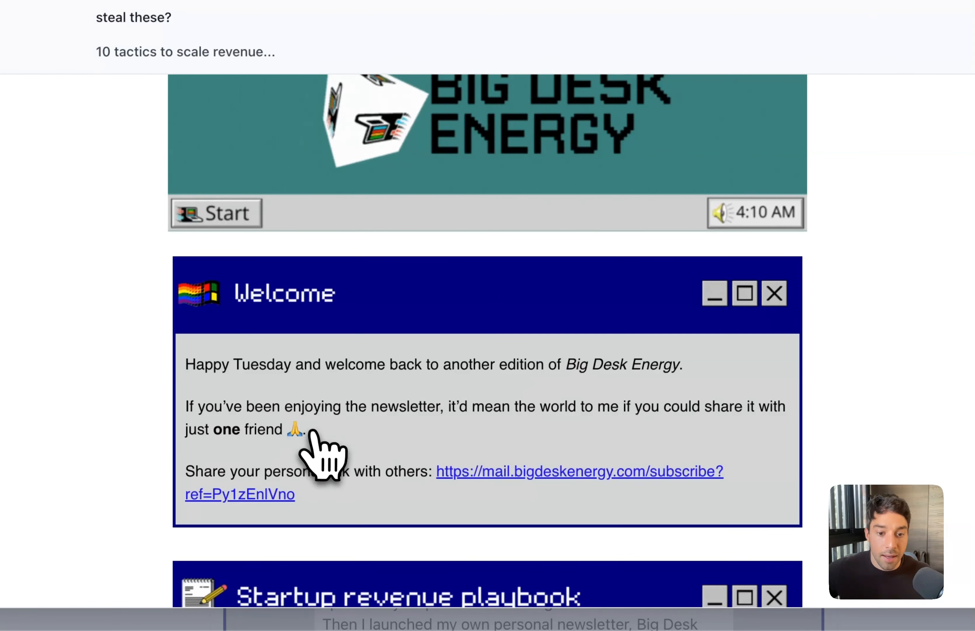
drag(315, 499, 429, 475)
key(super+c)
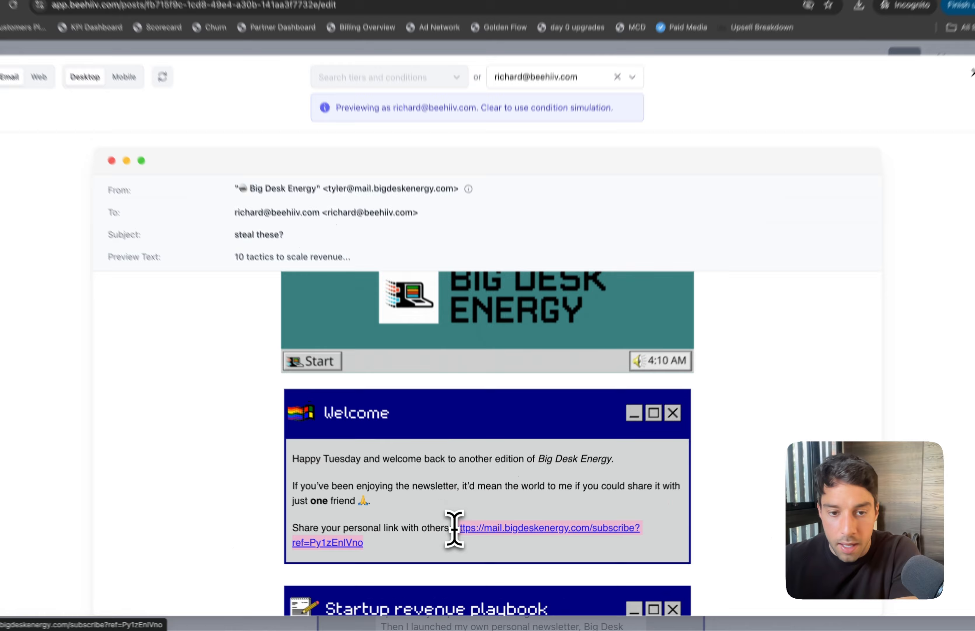
key(super+shift+n)
key(super+v)
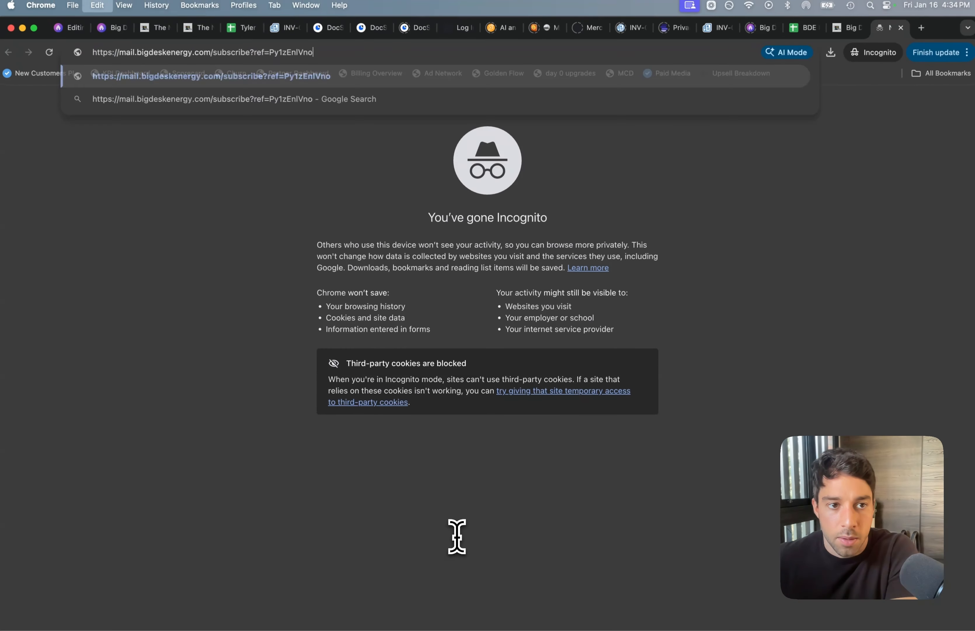
key(Return)
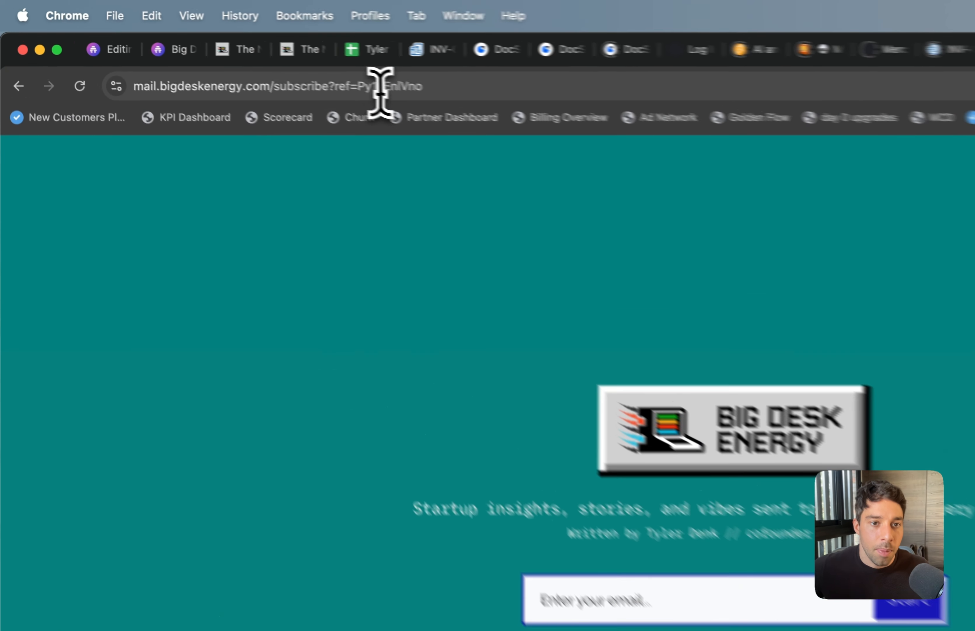
click(284, 56)
double_click(287, 55)
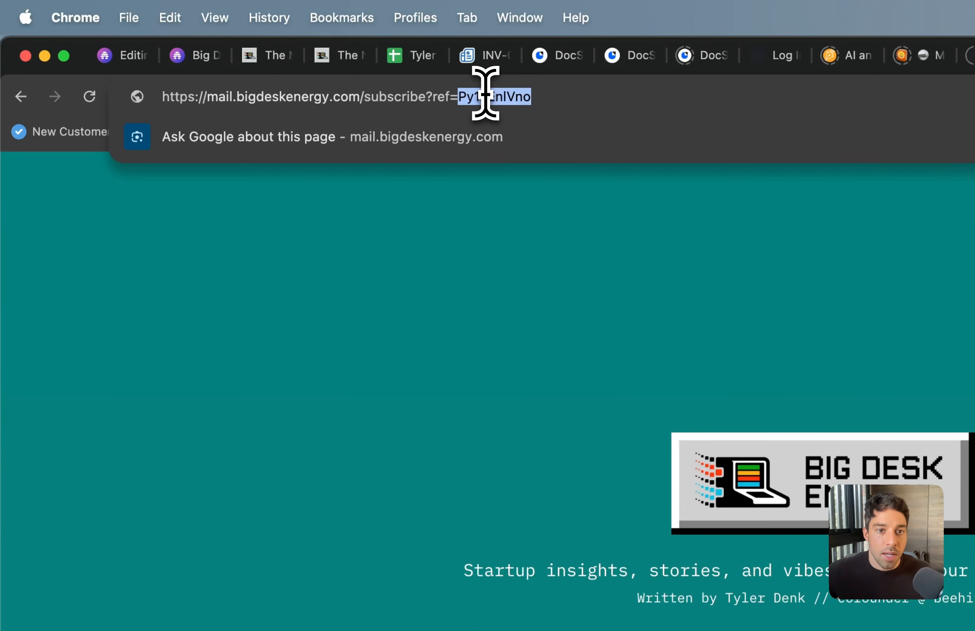
Step: Switch the preview to a different subscriber and check the $10.00 Newsletter Playbook offer
click(123, 55)
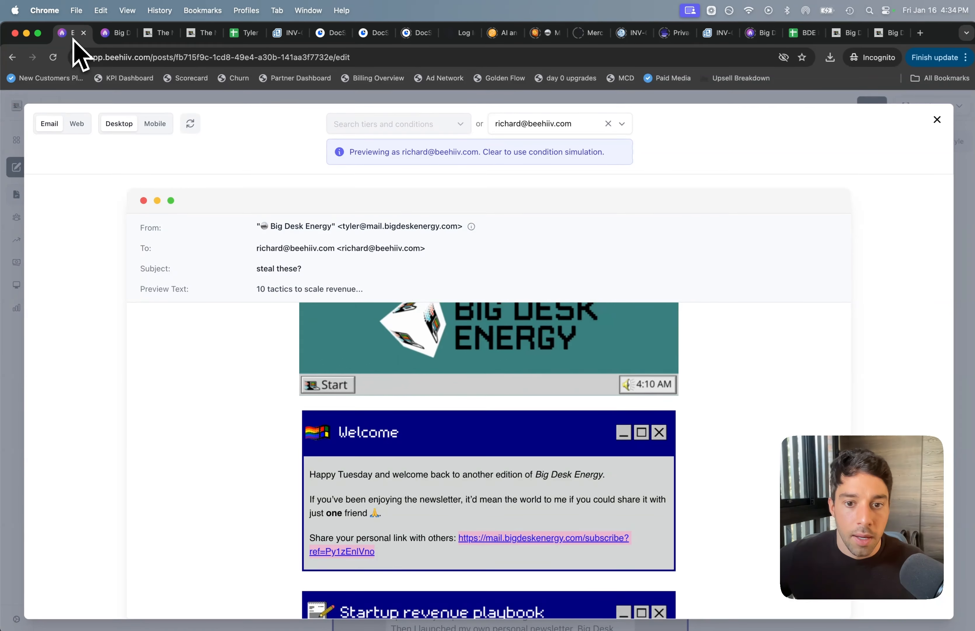
click(606, 125)
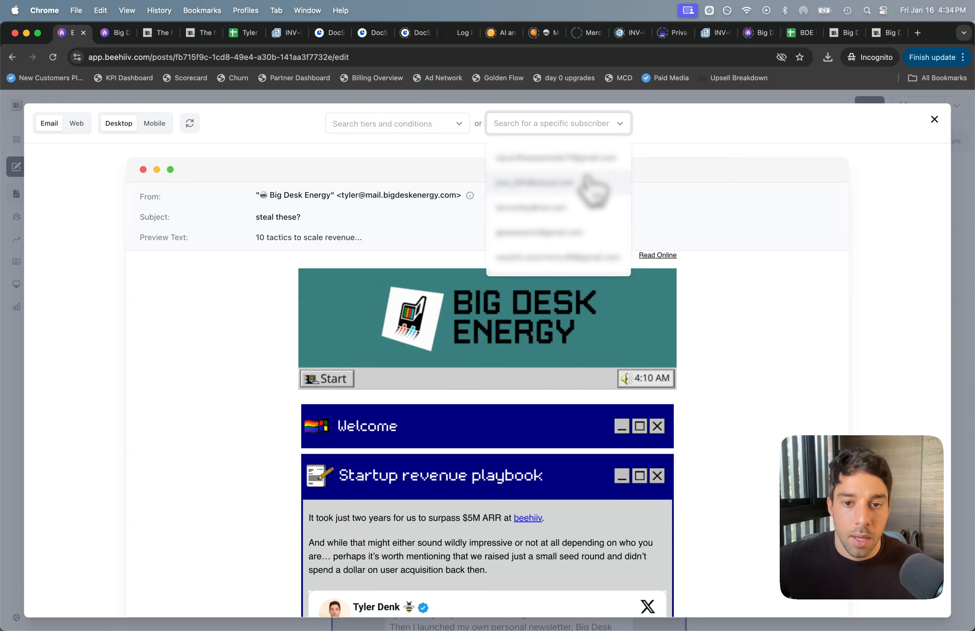
click(575, 193)
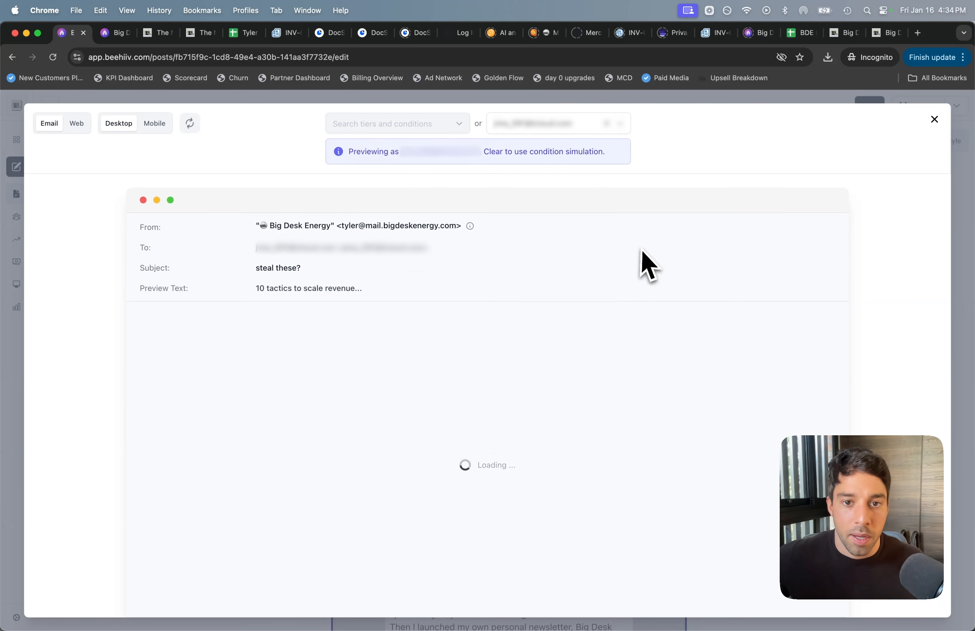
scroll(753, 389, down, 5)
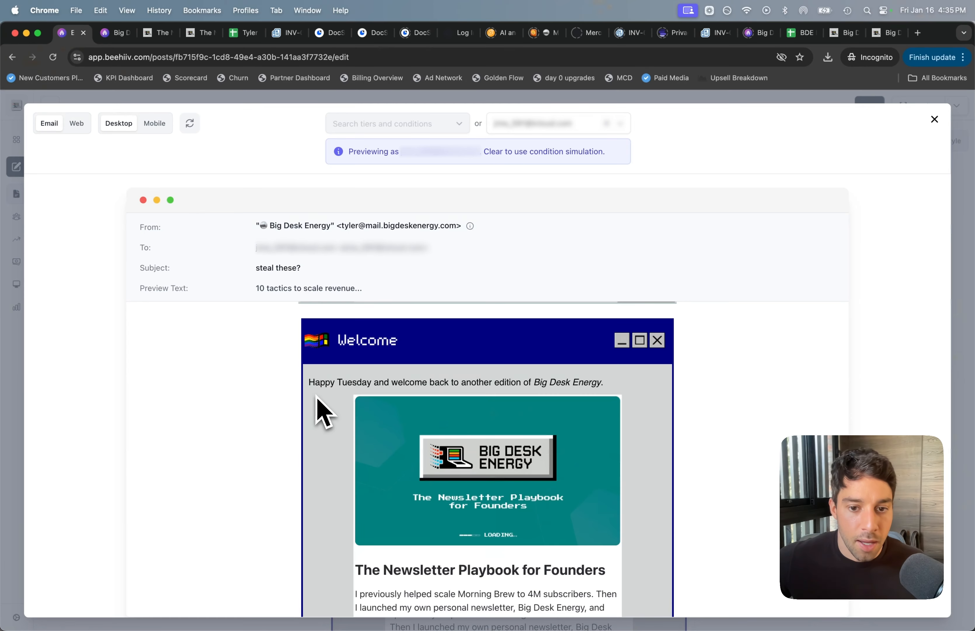
scroll(318, 400, down, 3)
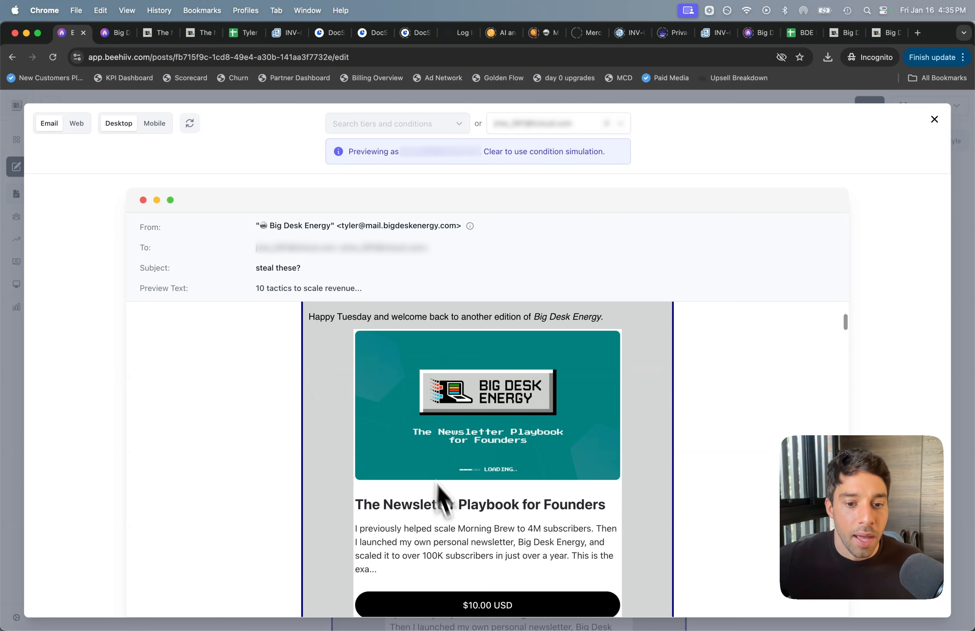
scroll(451, 532, down, 10)
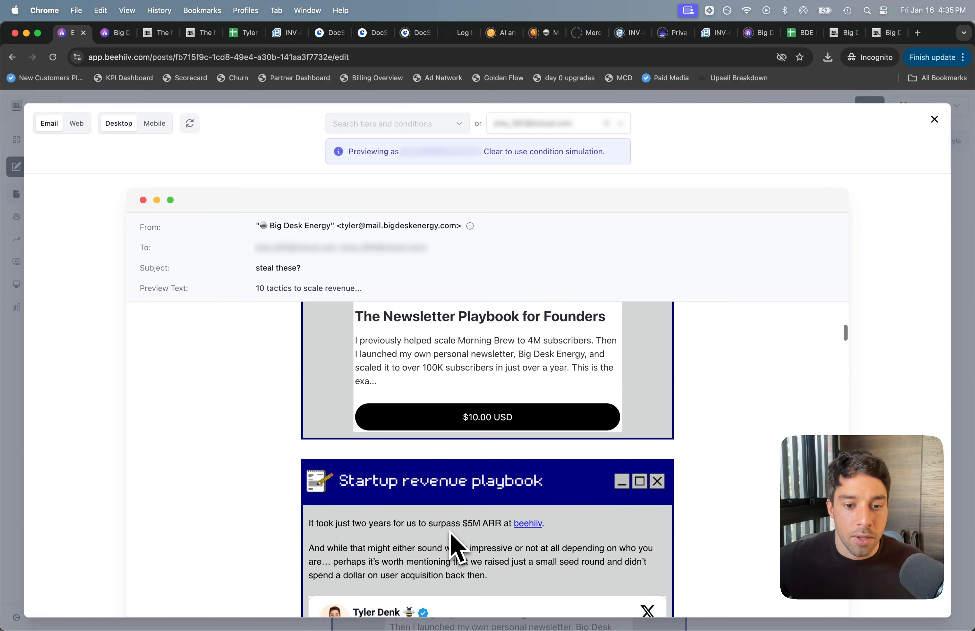
scroll(458, 547, up, 6)
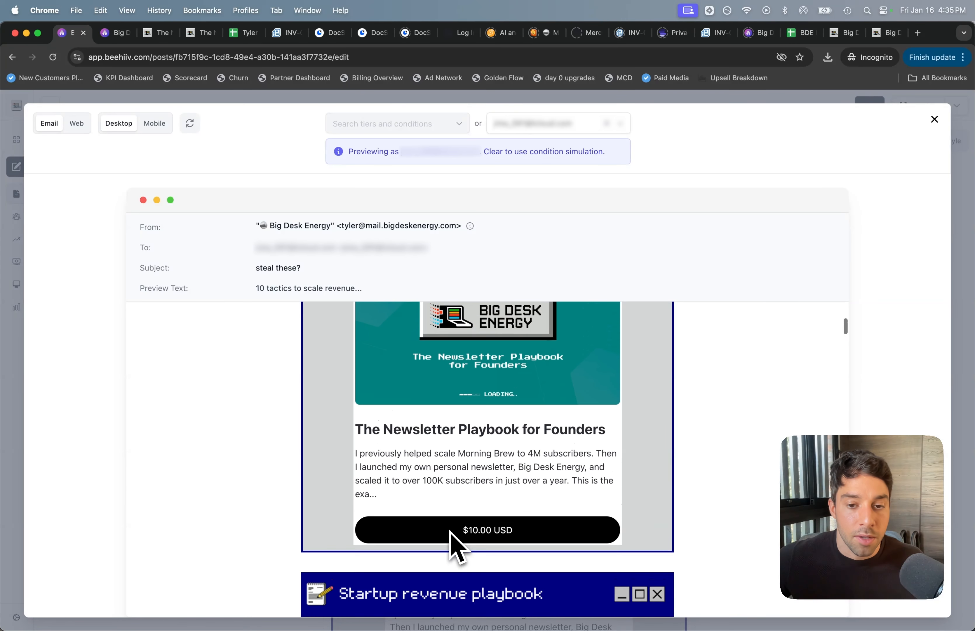
scroll(458, 548, up, 1)
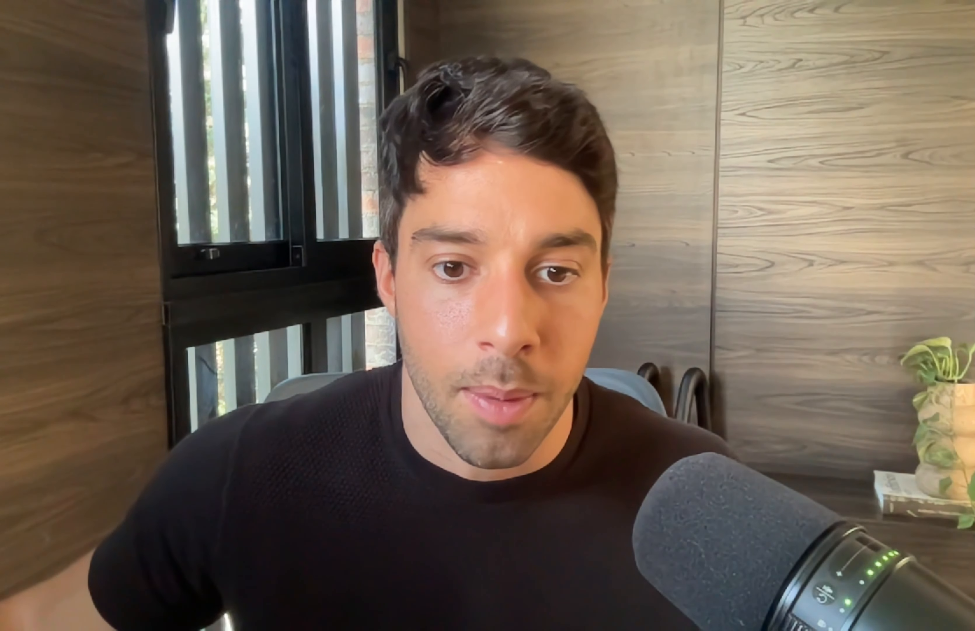